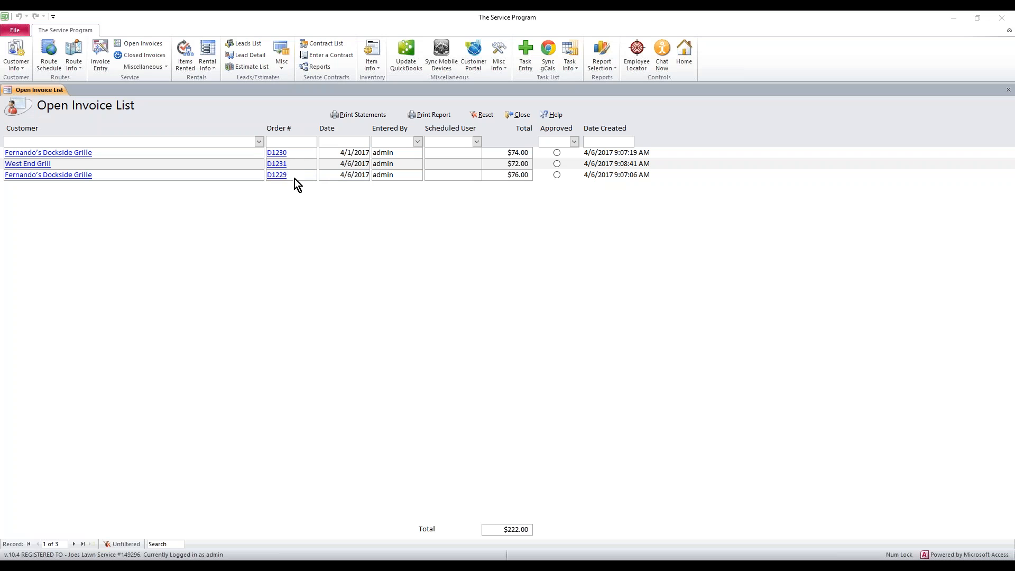
Step: Review the customers on the open invoices: Fernando's Dockside Grille and West End Grill
{"action": "left_click_drag", "start_coordinate": [288, 175], "coordinate": [271, 153]}
{"action": "left_click_drag", "start_coordinate": [79, 152], "coordinate": [14, 153]}
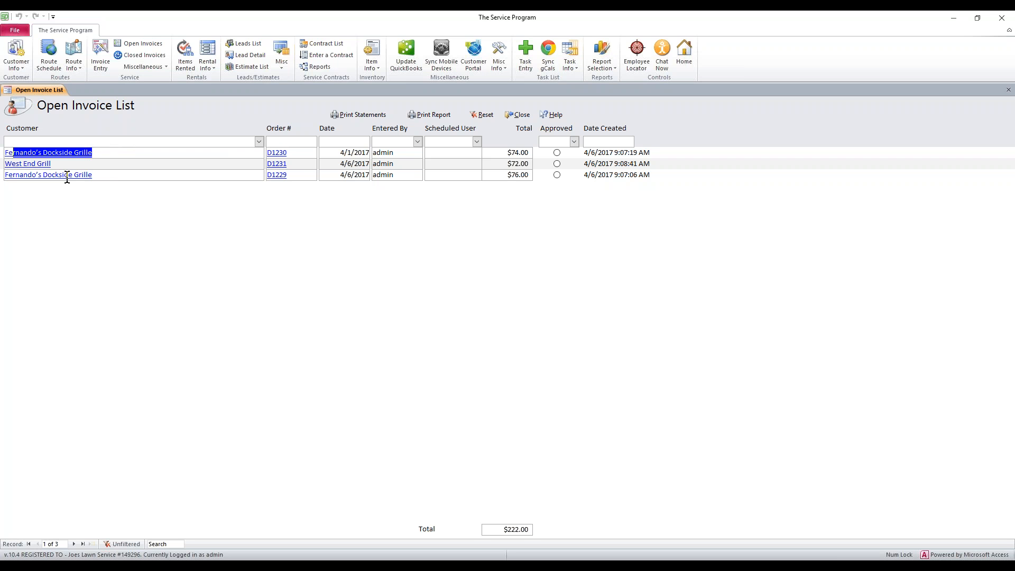
{"action": "left_click_drag", "start_coordinate": [66, 164], "coordinate": [8, 167]}
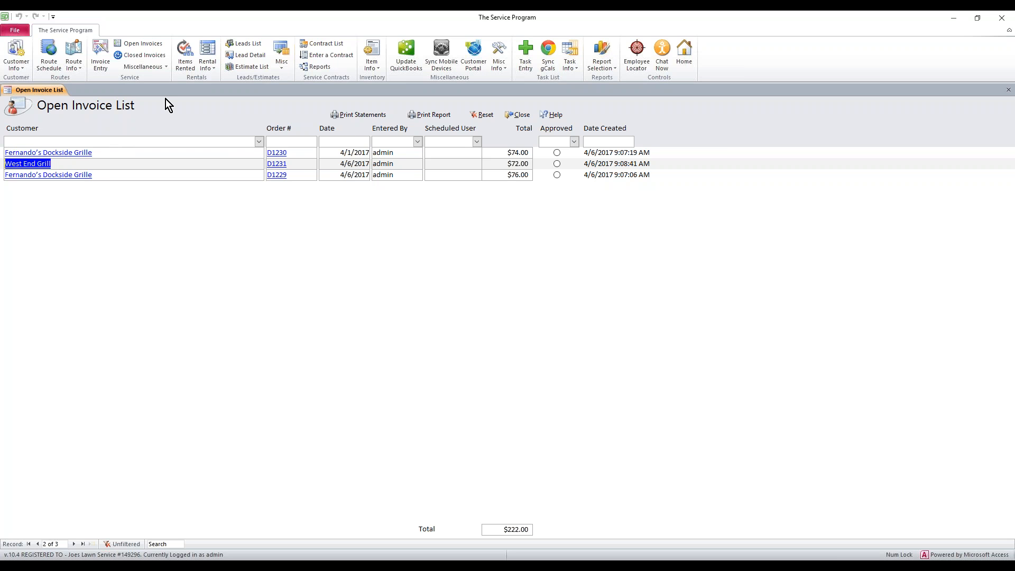
Step: Open the batch invoice posting form and go through its date range, invoice date and combine-invoices option
{"action": "left_click", "coordinate": [138, 67]}
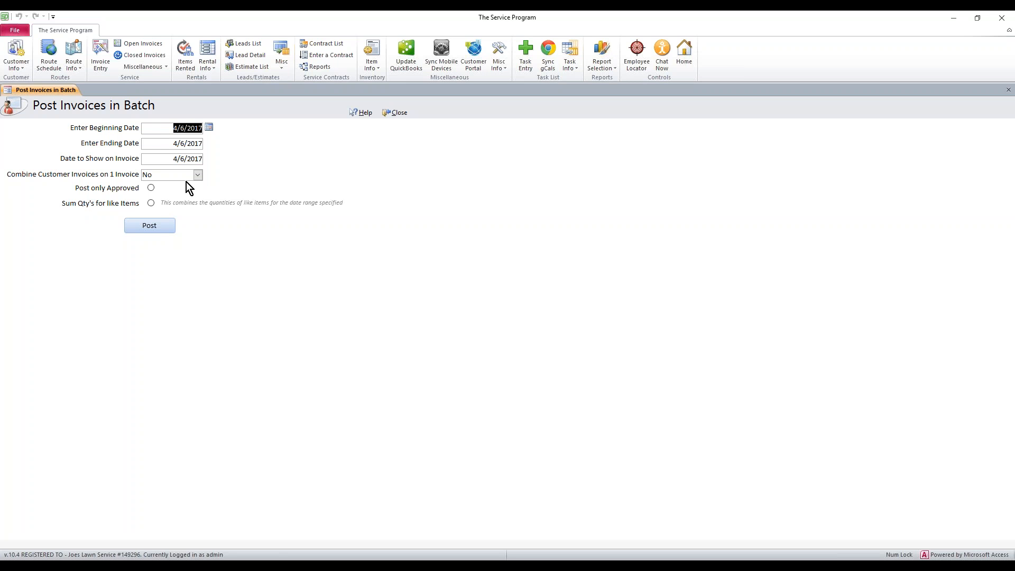
{"action": "left_click", "coordinate": [172, 158]}
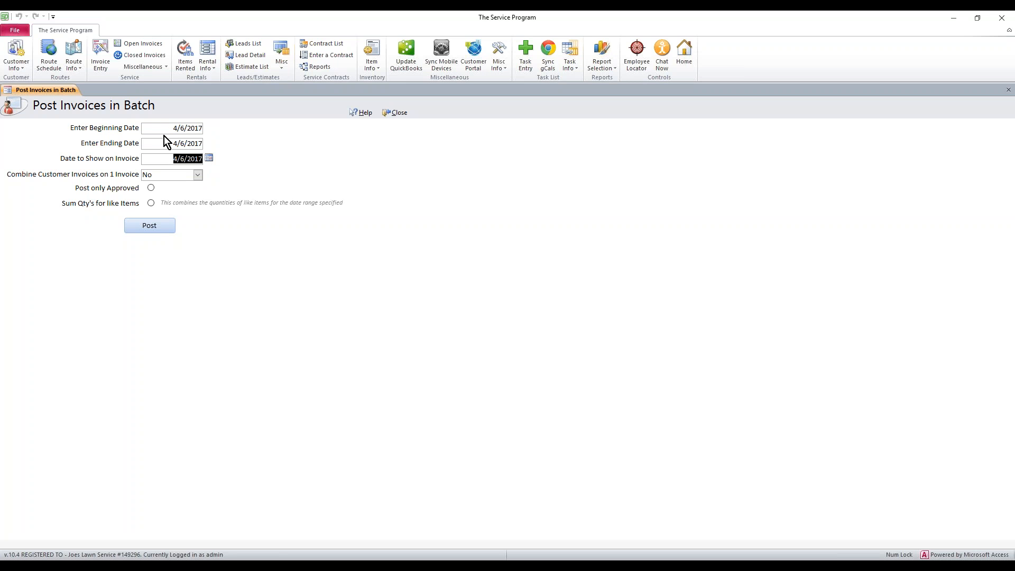
{"action": "left_click_drag", "start_coordinate": [151, 161], "coordinate": [220, 165]}
{"action": "left_click", "coordinate": [170, 129]}
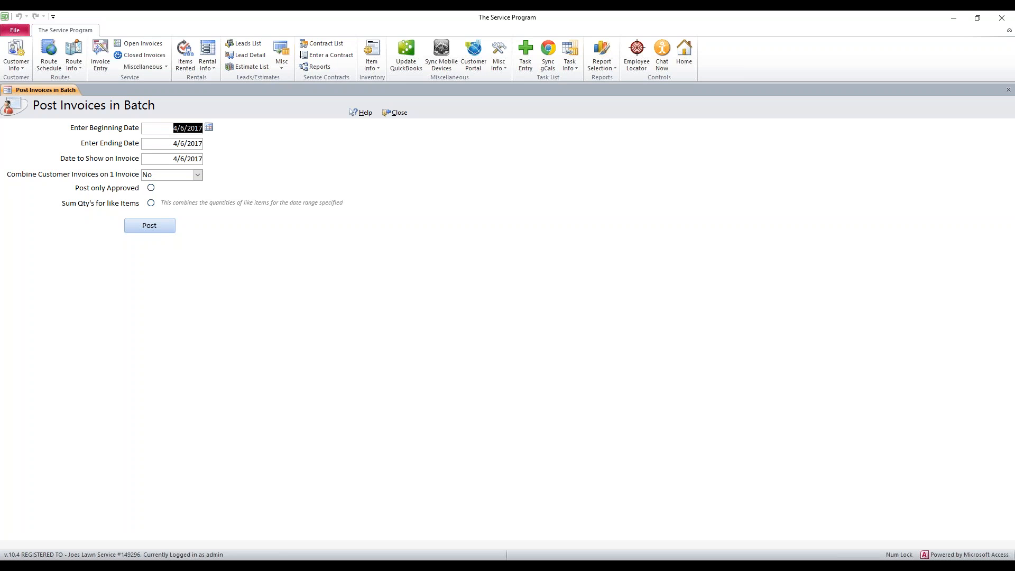
{"action": "left_click", "coordinate": [171, 145]}
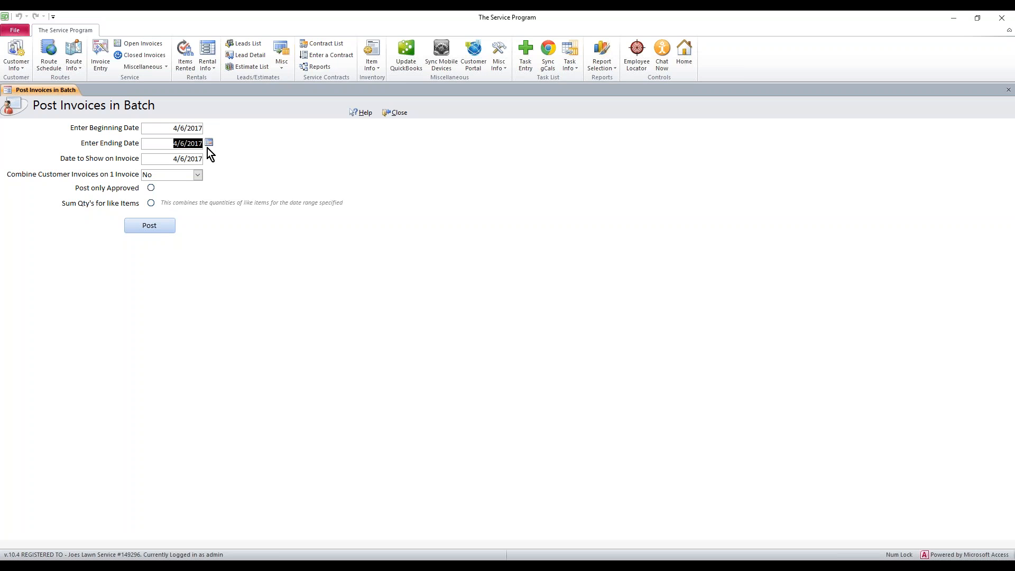
{"action": "left_click", "coordinate": [174, 160]}
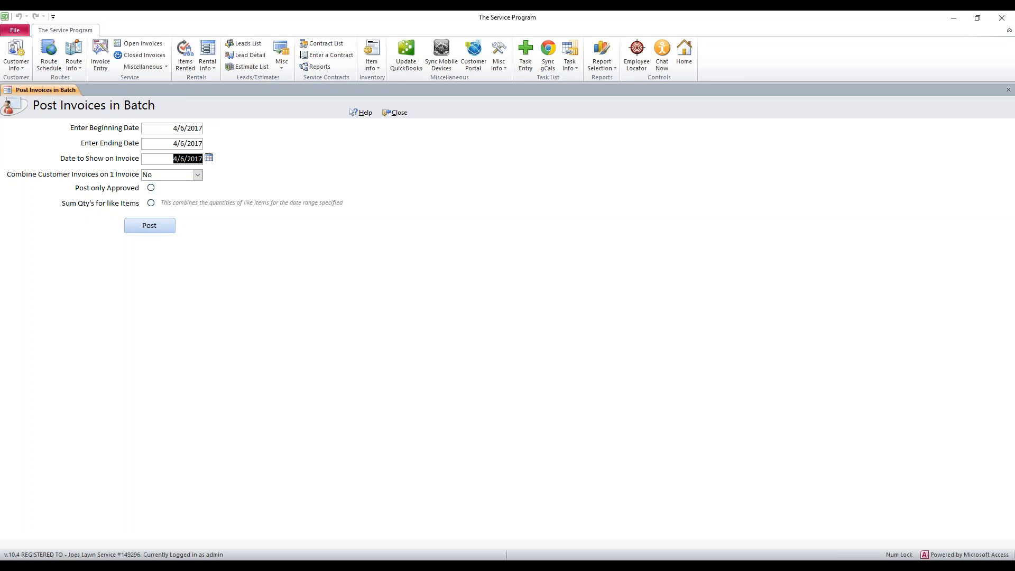
{"action": "left_click", "coordinate": [143, 175]}
Step: From the open invoice list, mark Fernando's Dockside Grille's 4/1/2017 invoice as approved and close it
{"action": "left_click", "coordinate": [137, 46]}
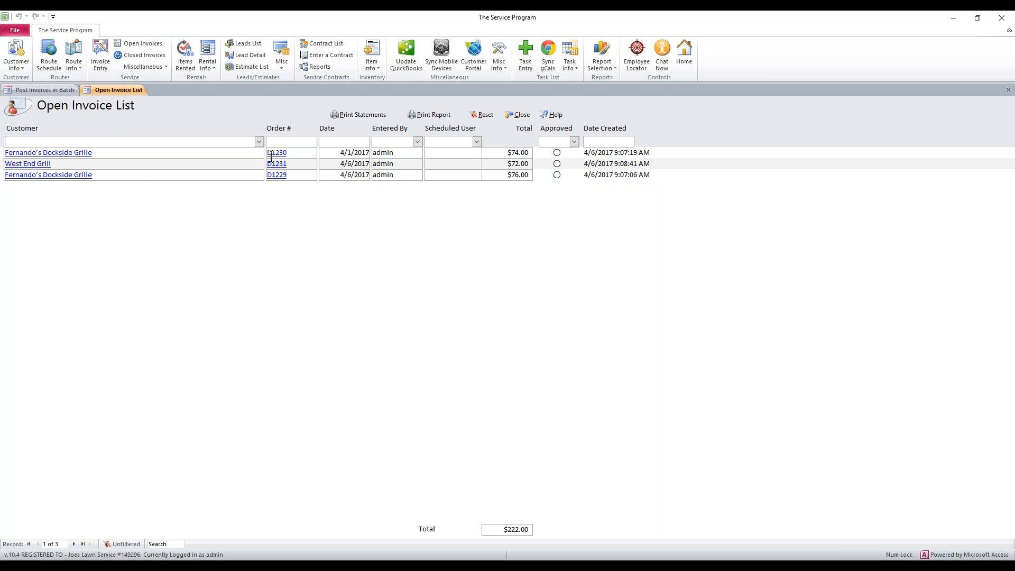
{"action": "left_click", "coordinate": [296, 152]}
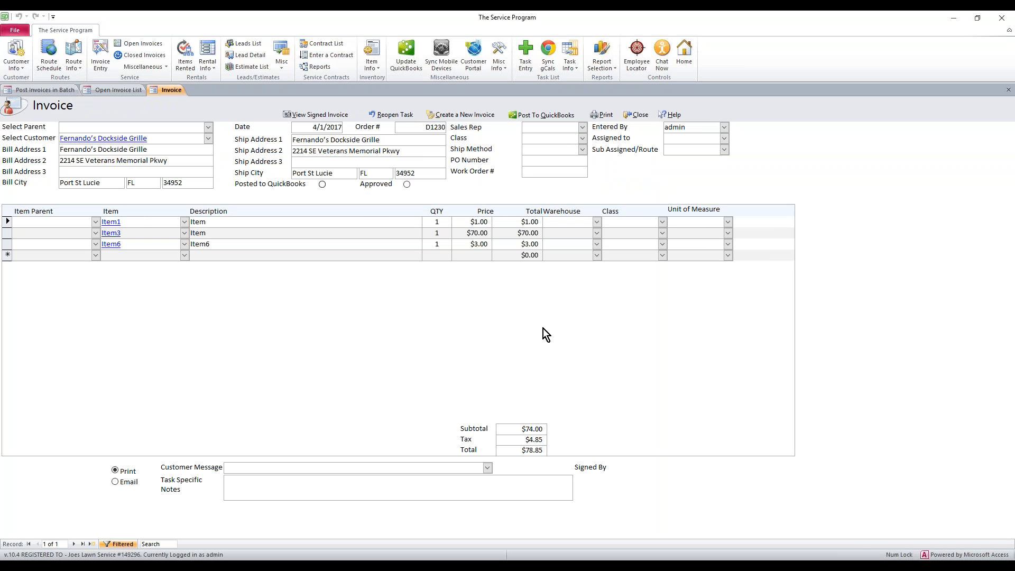
{"action": "left_click", "coordinate": [407, 185]}
{"action": "left_click", "coordinate": [638, 115]}
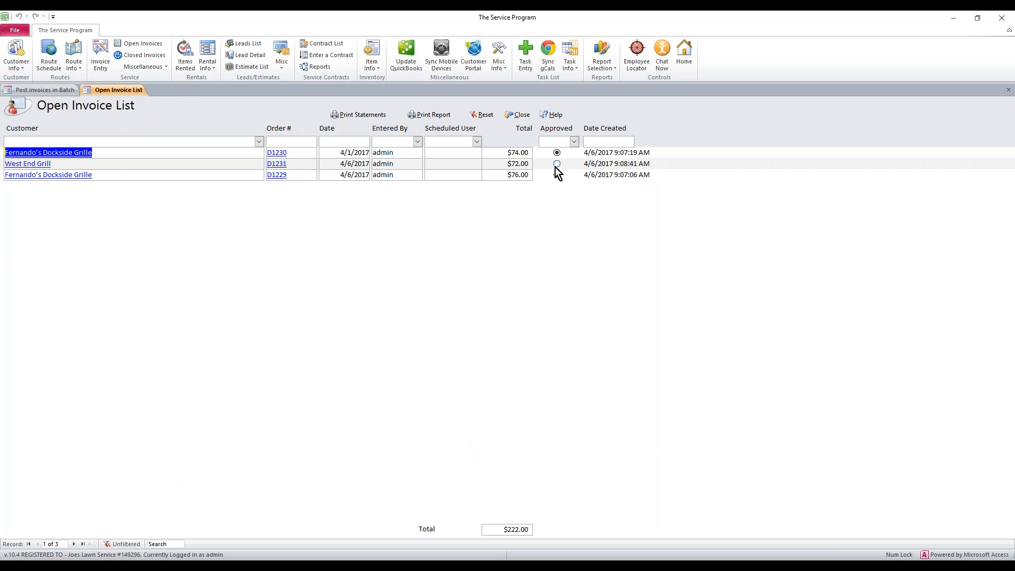
Step: Reopen Fernando's Dockside Grille's 4/1/2017 invoice, remove its approval and close it
{"action": "left_click", "coordinate": [296, 153]}
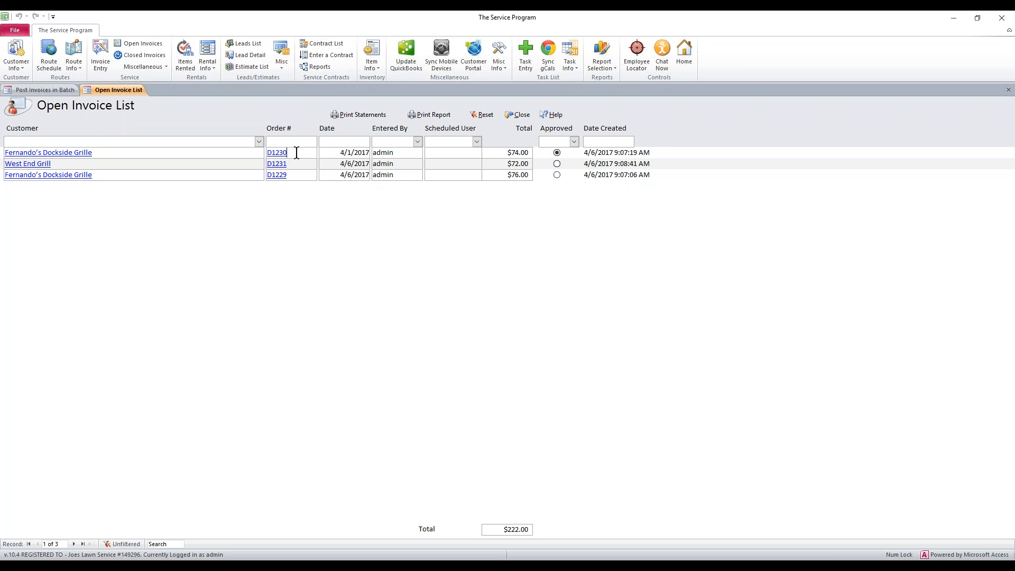
{"action": "left_click", "coordinate": [407, 184]}
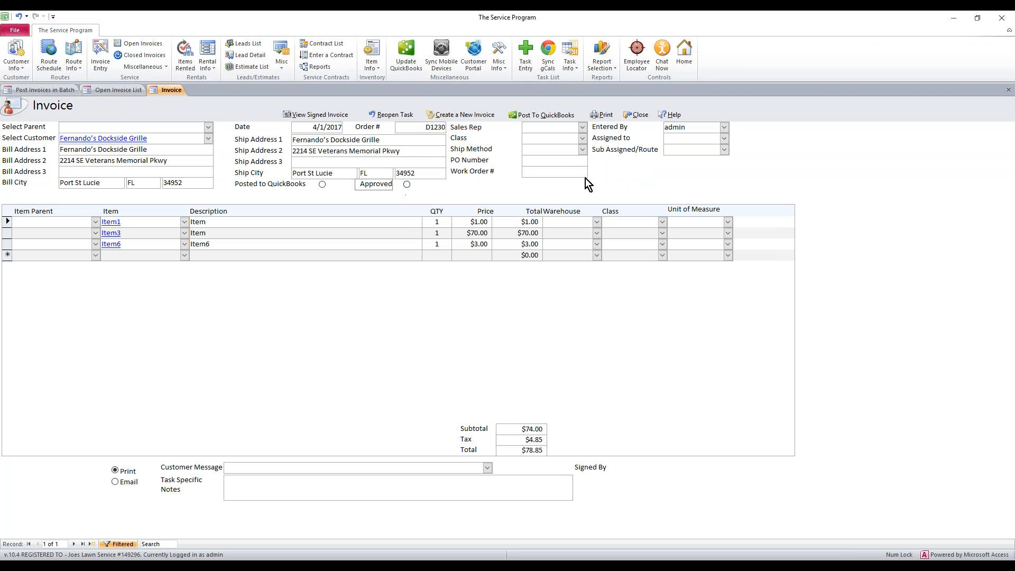
{"action": "left_click", "coordinate": [637, 116]}
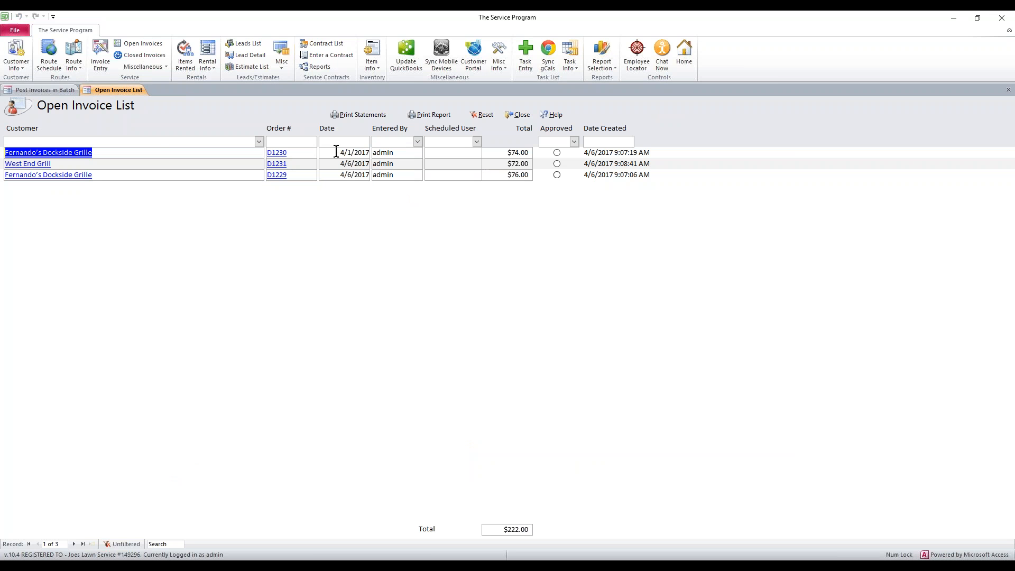
Step: Compare the batch posting date range with the dates of the open invoices
{"action": "left_click", "coordinate": [65, 92]}
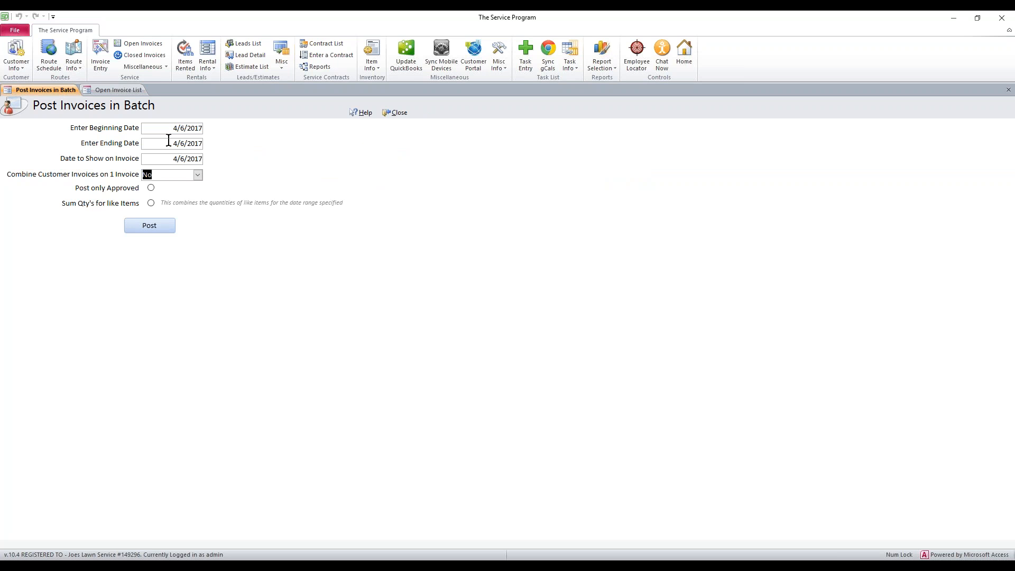
{"action": "left_click", "coordinate": [118, 90]}
{"action": "left_click", "coordinate": [336, 152]}
{"action": "left_click_drag", "start_coordinate": [336, 152], "coordinate": [373, 167]}
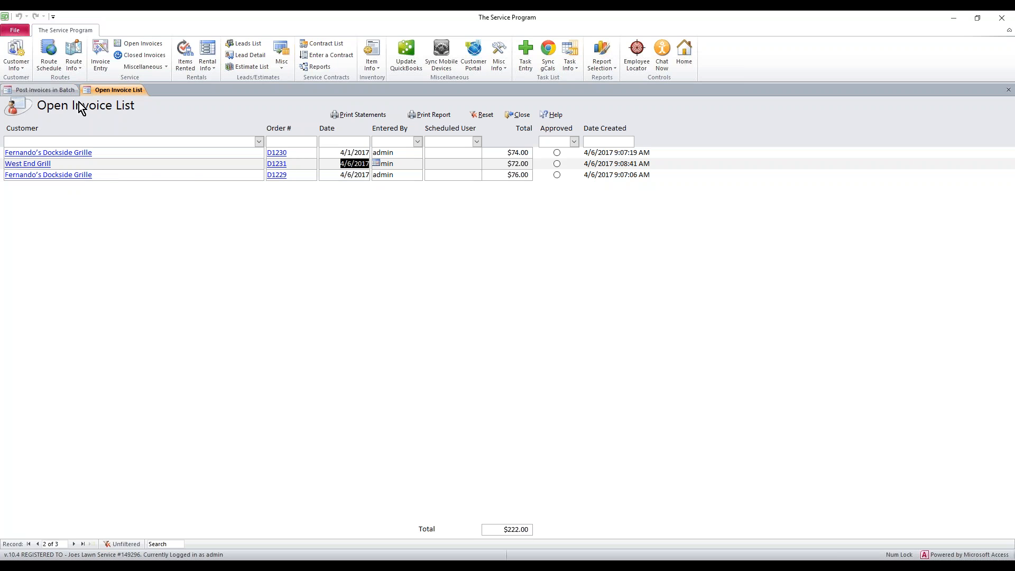
Step: Set the batch posting range to begin on 4/1/2017 and end on 4/6/2017, and review the invoice date and combine option
{"action": "left_click", "coordinate": [60, 91]}
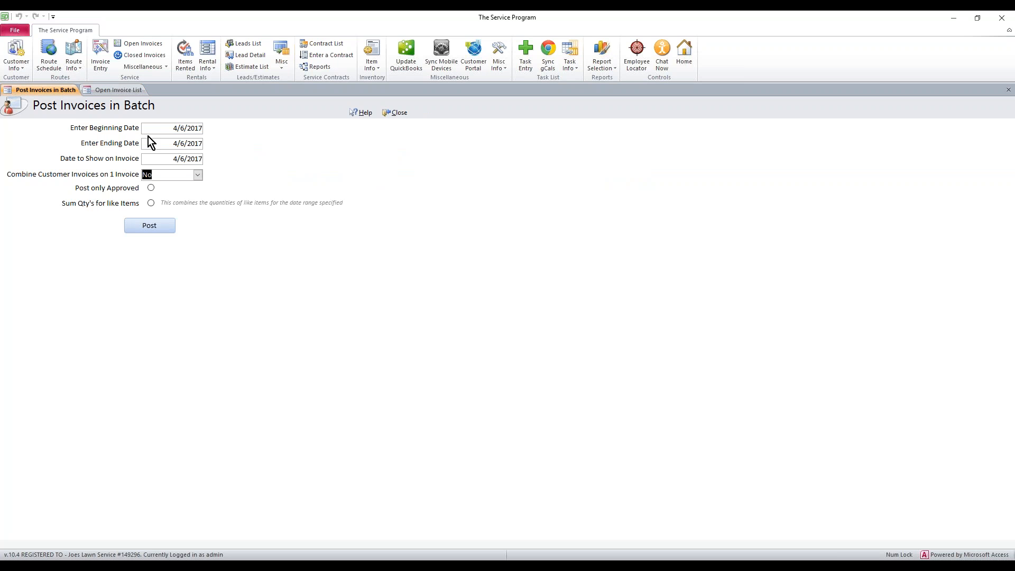
{"action": "left_click", "coordinate": [168, 129]}
{"action": "left_click", "coordinate": [209, 127]}
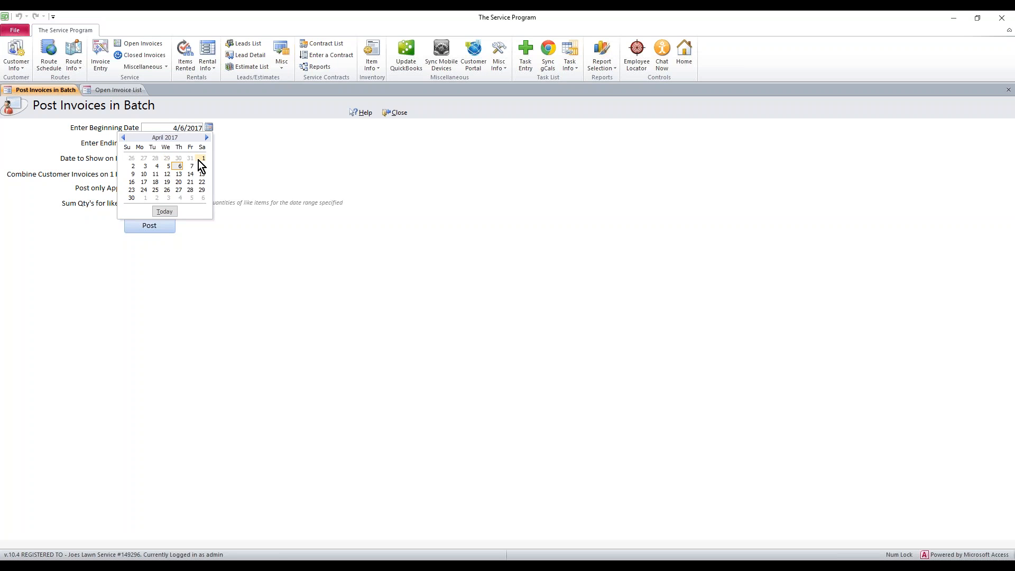
{"action": "left_click", "coordinate": [202, 158]}
{"action": "left_click", "coordinate": [191, 143]}
{"action": "left_click", "coordinate": [210, 143]}
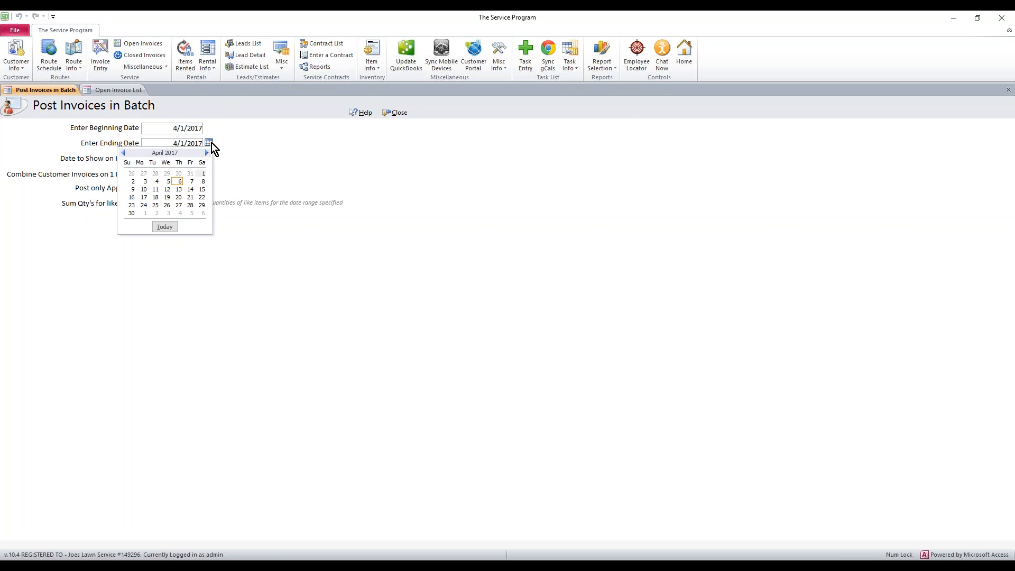
{"action": "left_click", "coordinate": [178, 182]}
{"action": "left_click_drag", "start_coordinate": [169, 159], "coordinate": [209, 163]}
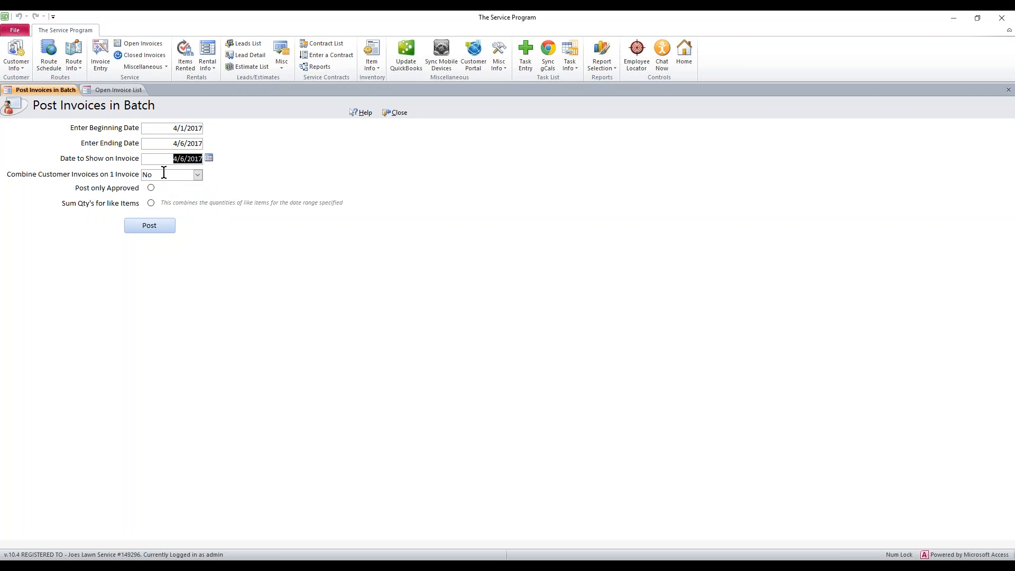
{"action": "left_click", "coordinate": [164, 174]}
Step: Check the dates of Fernando's Dockside Grille's two invoices in the open invoice list
{"action": "left_click", "coordinate": [116, 91]}
{"action": "left_click", "coordinate": [340, 154]}
{"action": "left_click", "coordinate": [342, 174]}
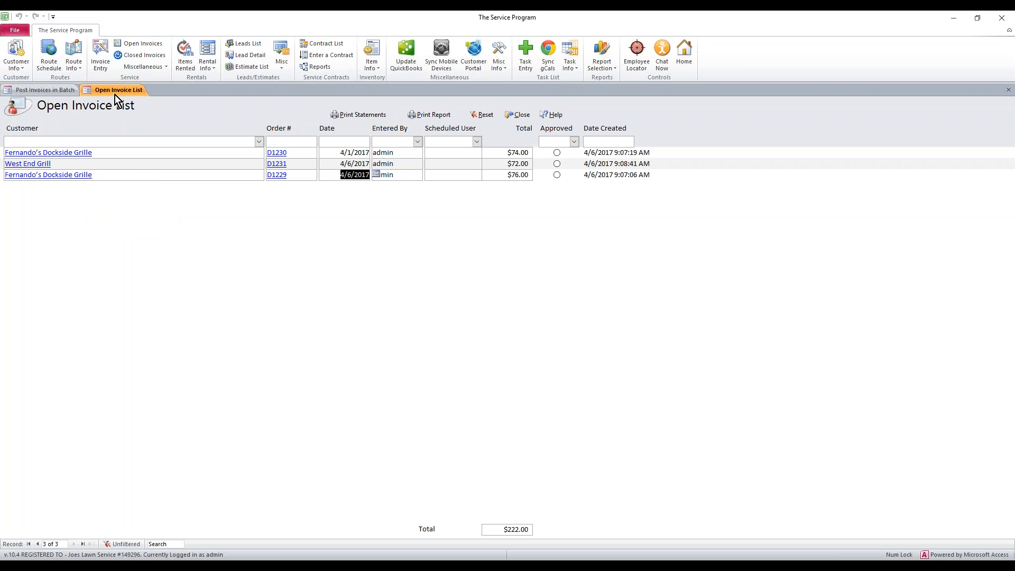
Step: Post the batch of invoices to QuickBooks without combining them per customer, and confirm the posting
{"action": "left_click", "coordinate": [45, 90]}
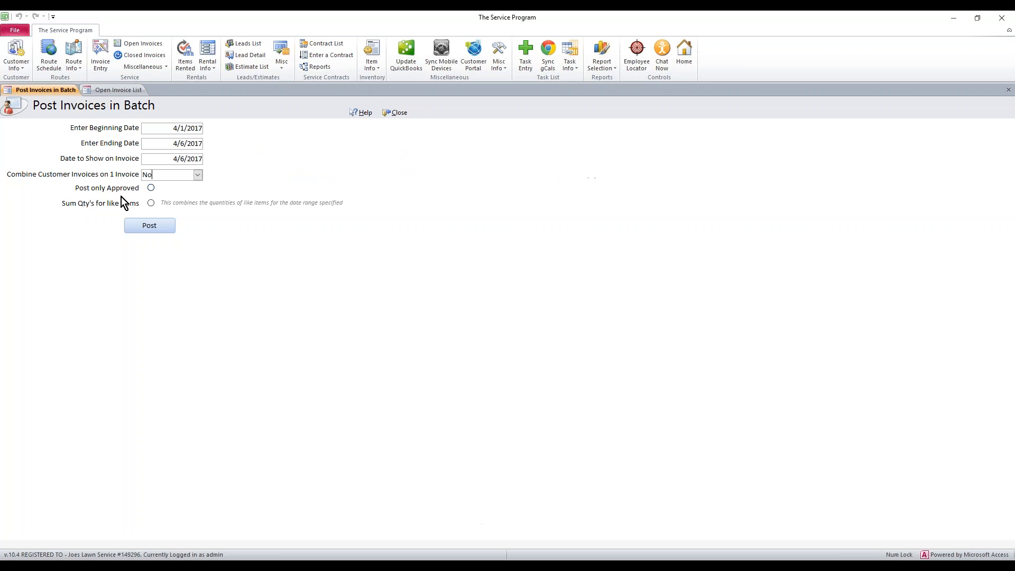
{"action": "left_click", "coordinate": [156, 226]}
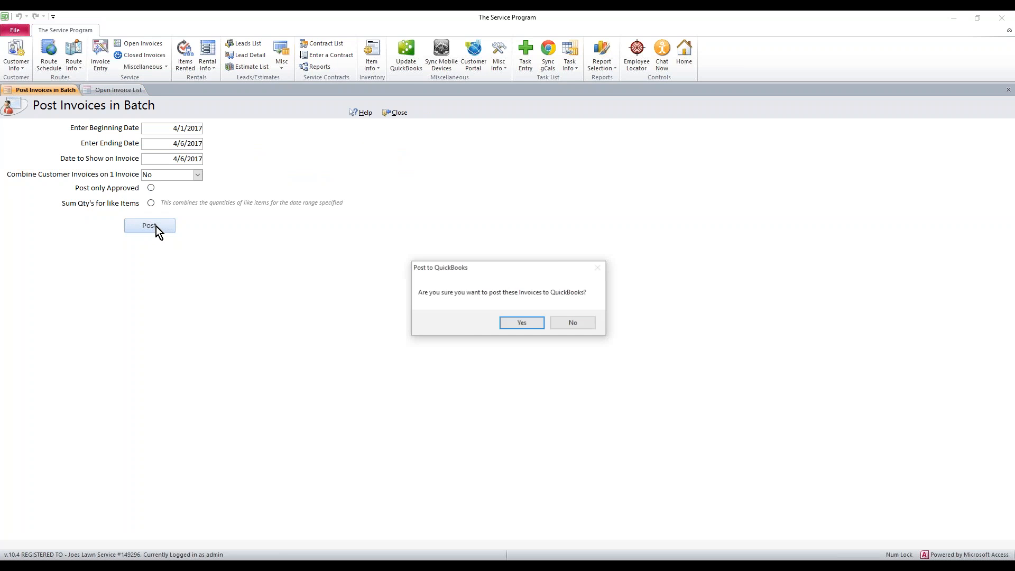
{"action": "left_click", "coordinate": [523, 326]}
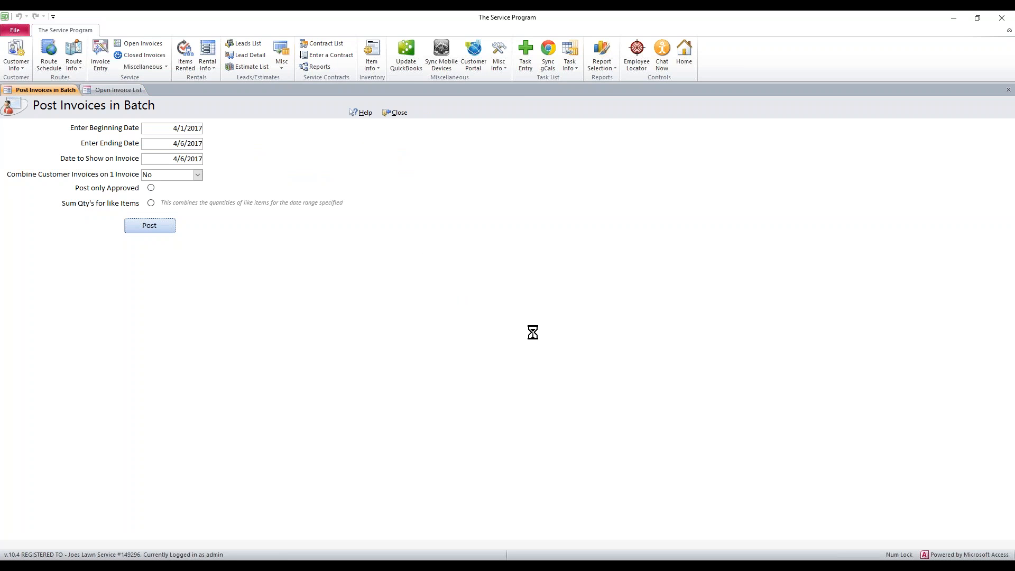
{"action": "left_click", "coordinate": [522, 325]}
Step: Switch to QuickBooks and look up the April 2017 invoices of Fernando's Dockside Grille
{"action": "left_click", "coordinate": [639, 559]}
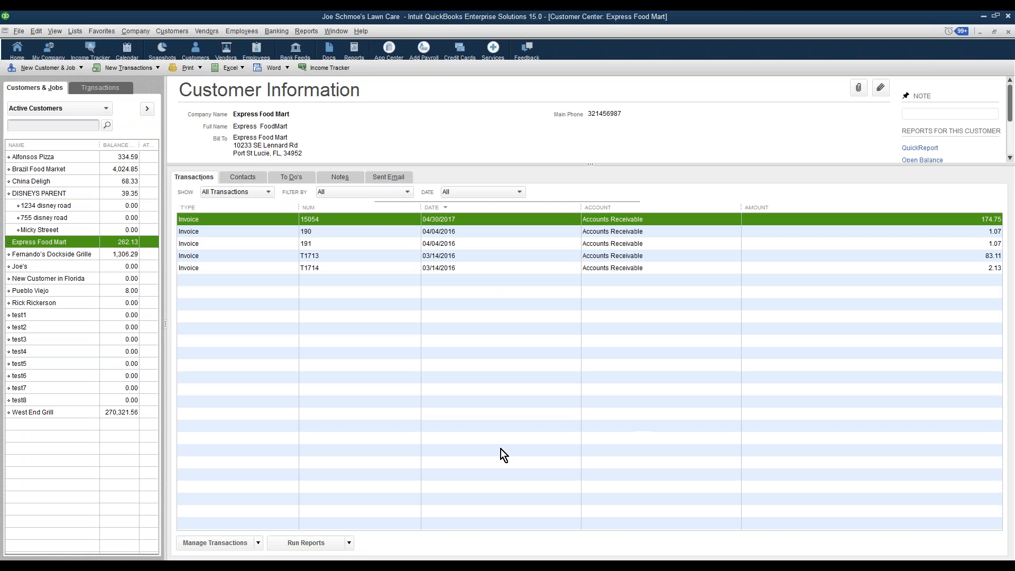
{"action": "left_click", "coordinate": [38, 252]}
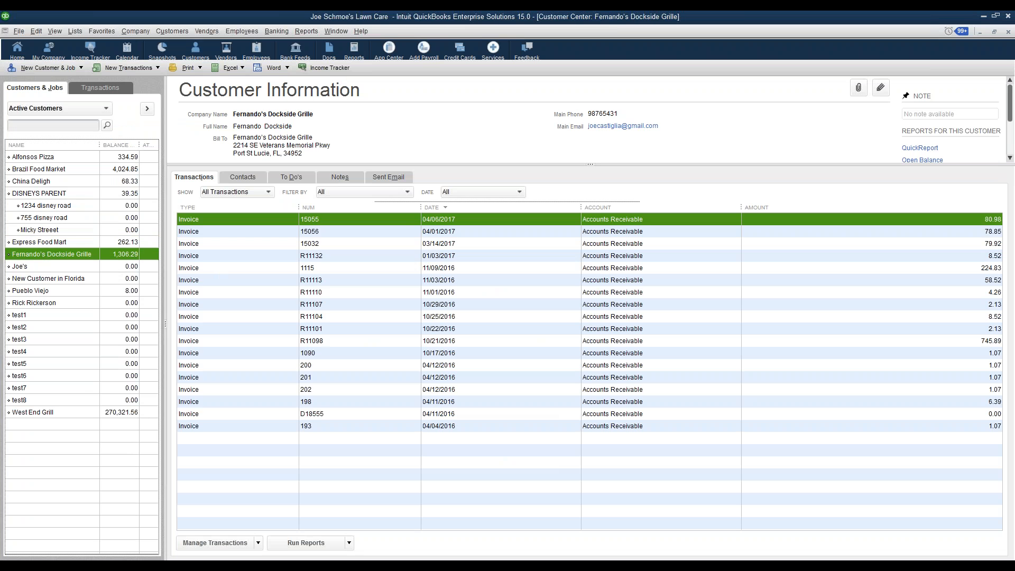
{"action": "left_click", "coordinate": [404, 230]}
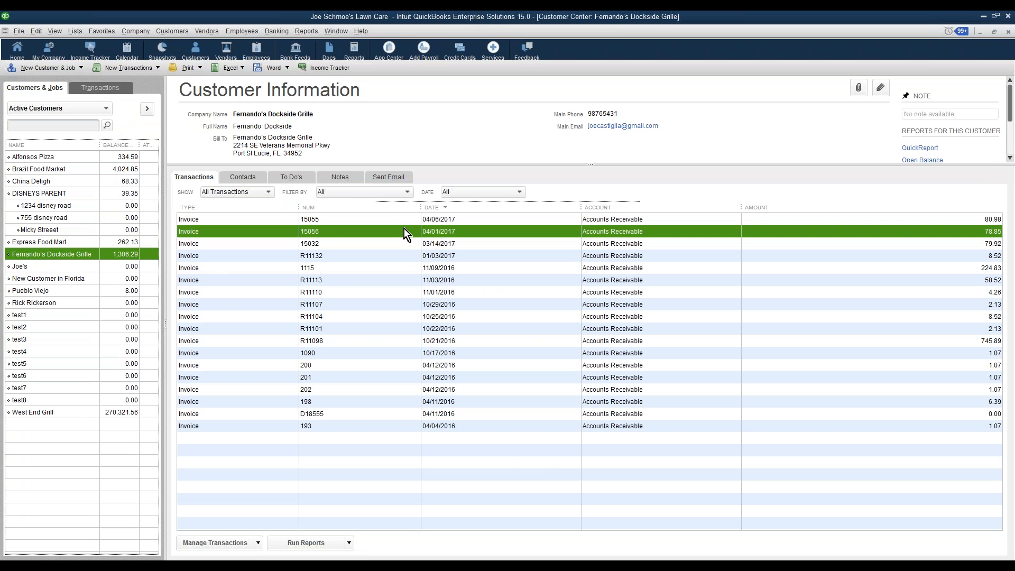
{"action": "left_click", "coordinate": [406, 223]}
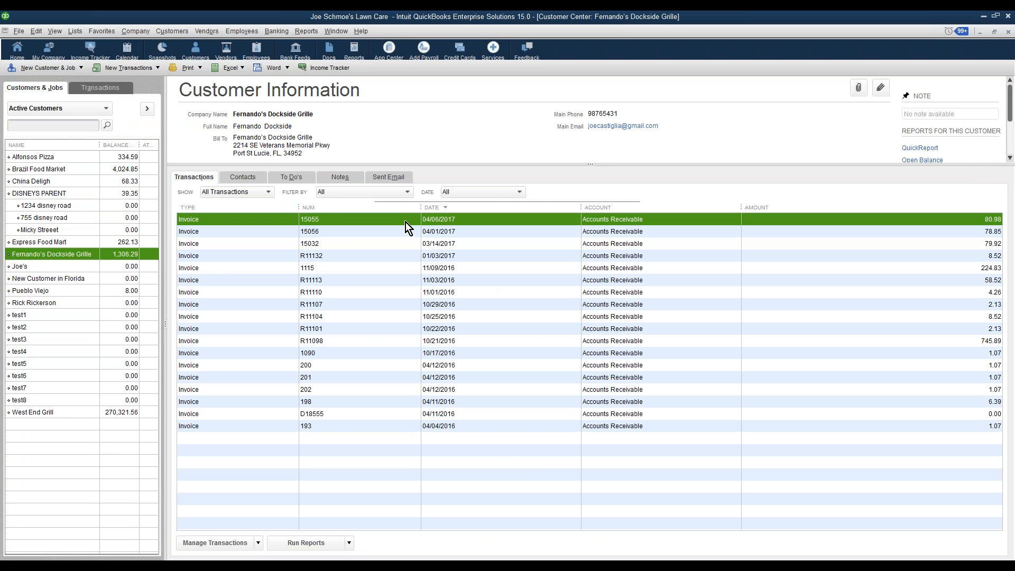
Step: Open Fernando's Dockside Grille's 04/01/2017 invoice to examine its line items, and close it
{"action": "left_click", "coordinate": [403, 232]}
{"action": "double_click", "coordinate": [402, 232]}
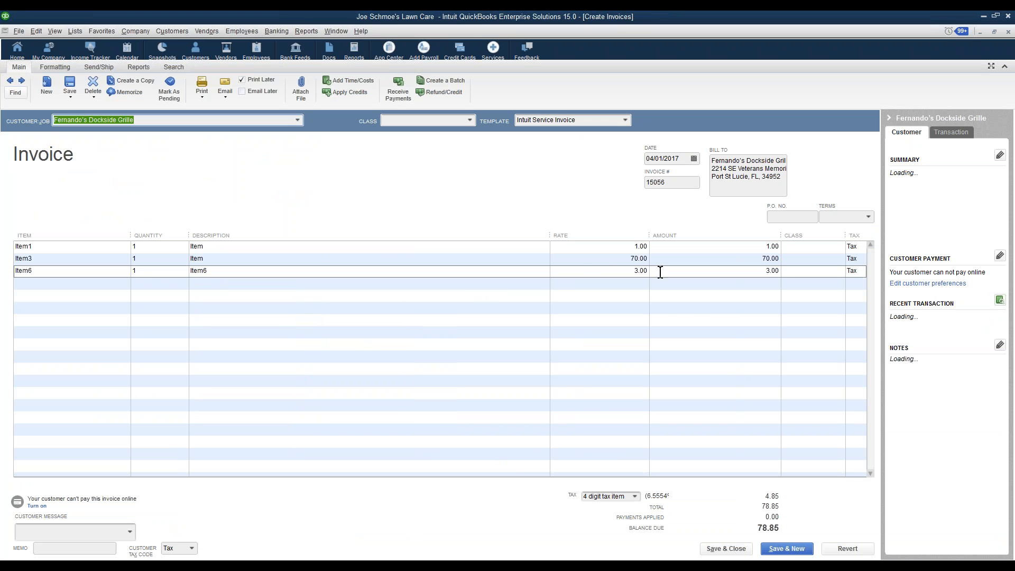
{"action": "left_click", "coordinate": [726, 549]}
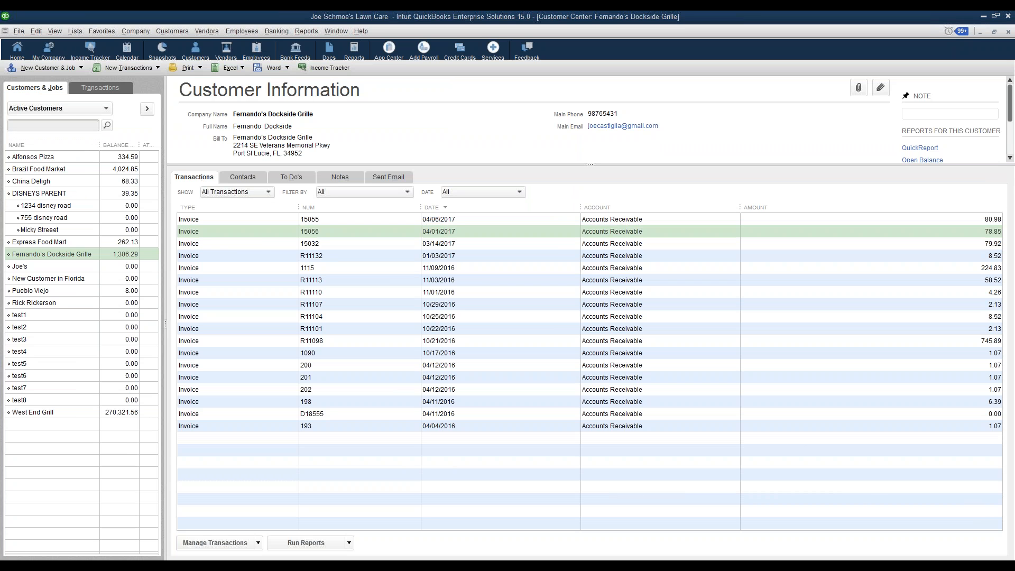
Step: Open West End Grill's 04/06/2017 invoice to examine its line items
{"action": "left_click", "coordinate": [29, 413]}
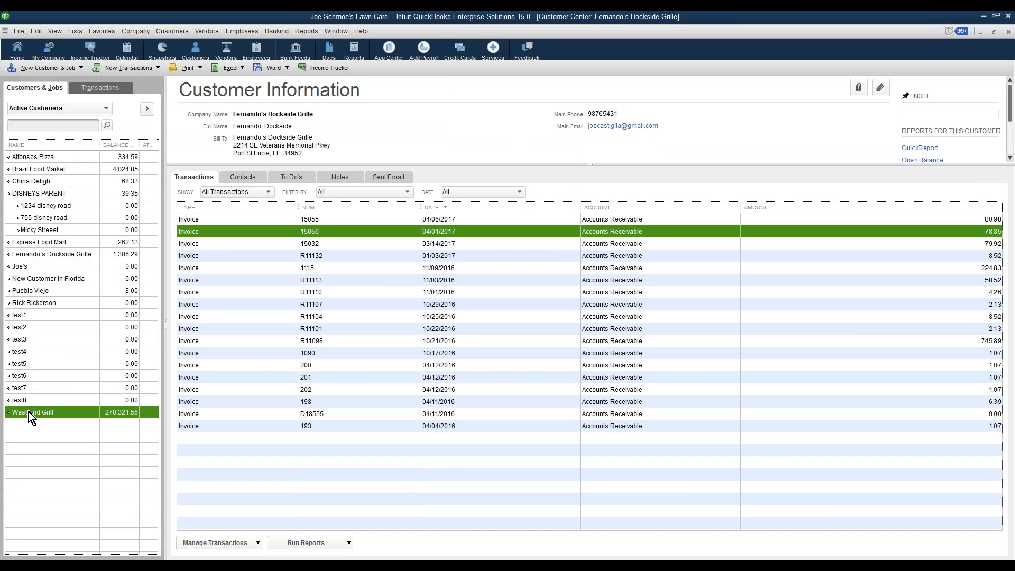
{"action": "double_click", "coordinate": [490, 220]}
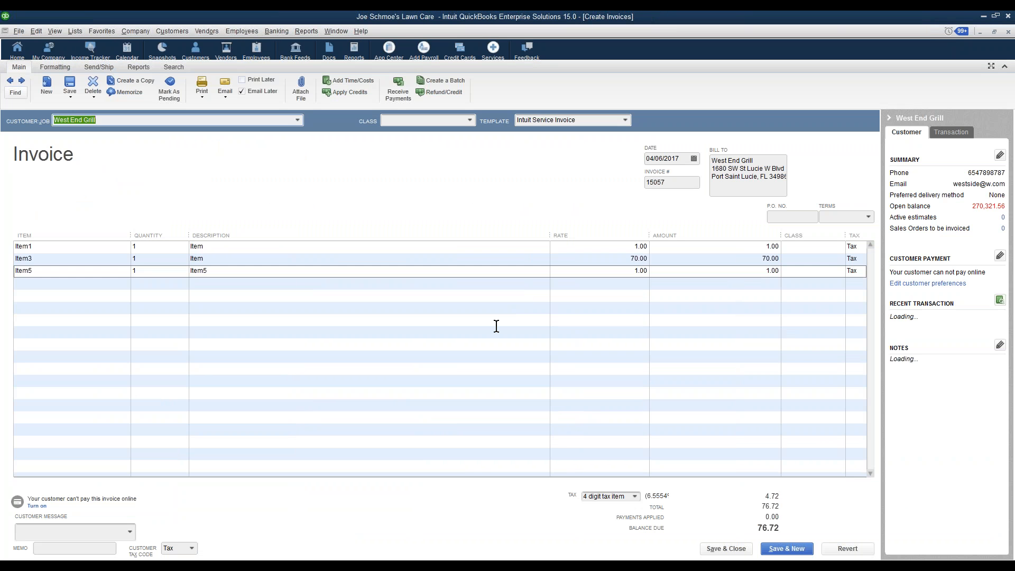